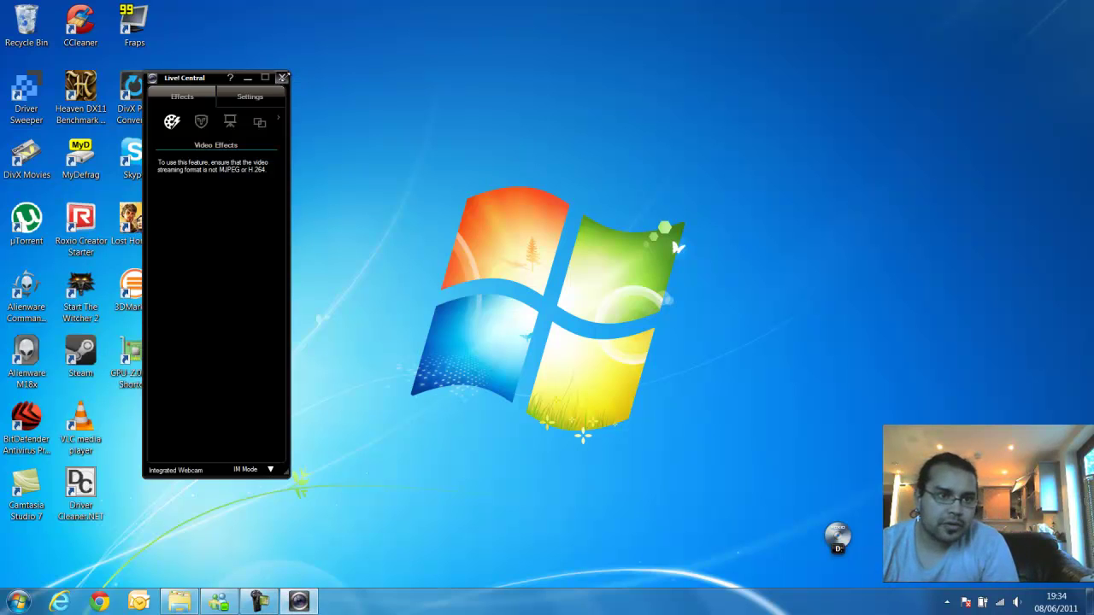
Minimize the Live! Central webcam window after two unsuccessful attempts to close it
left_click(283, 78)
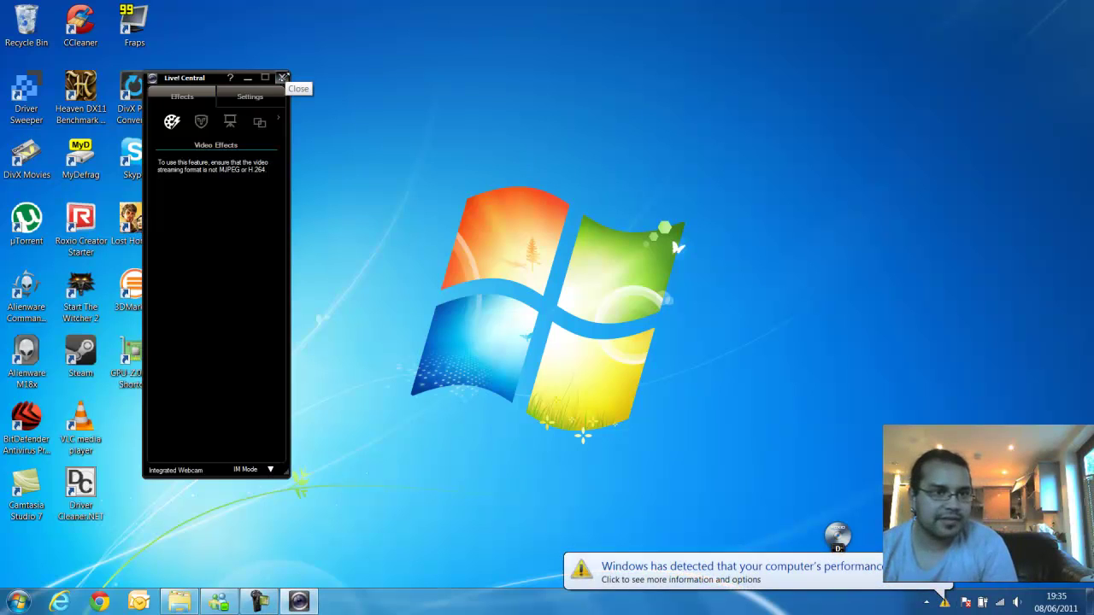
left_click(282, 78)
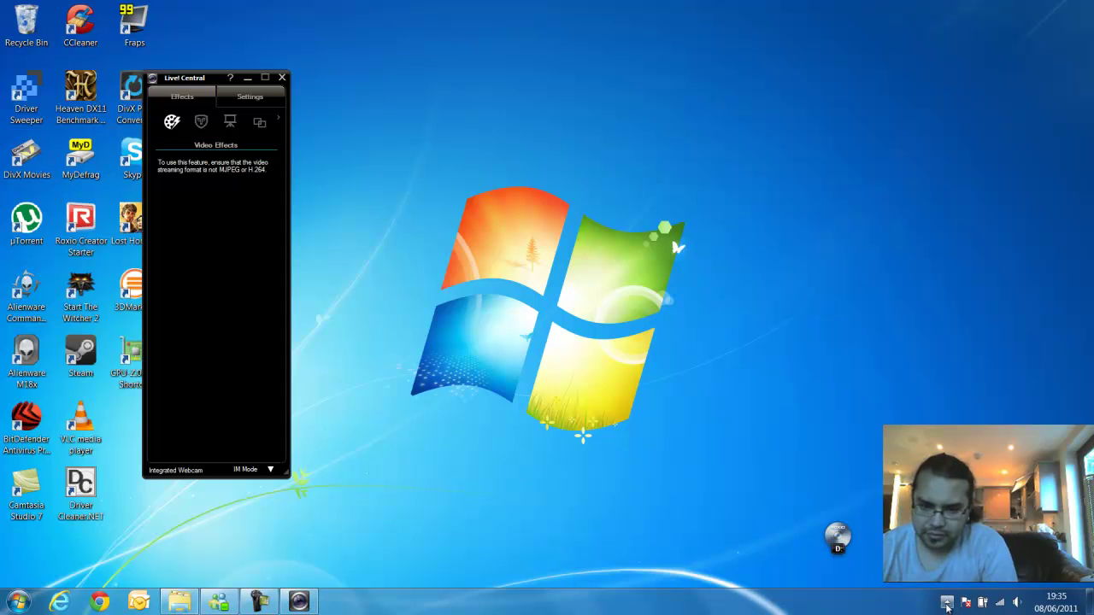
left_click(247, 78)
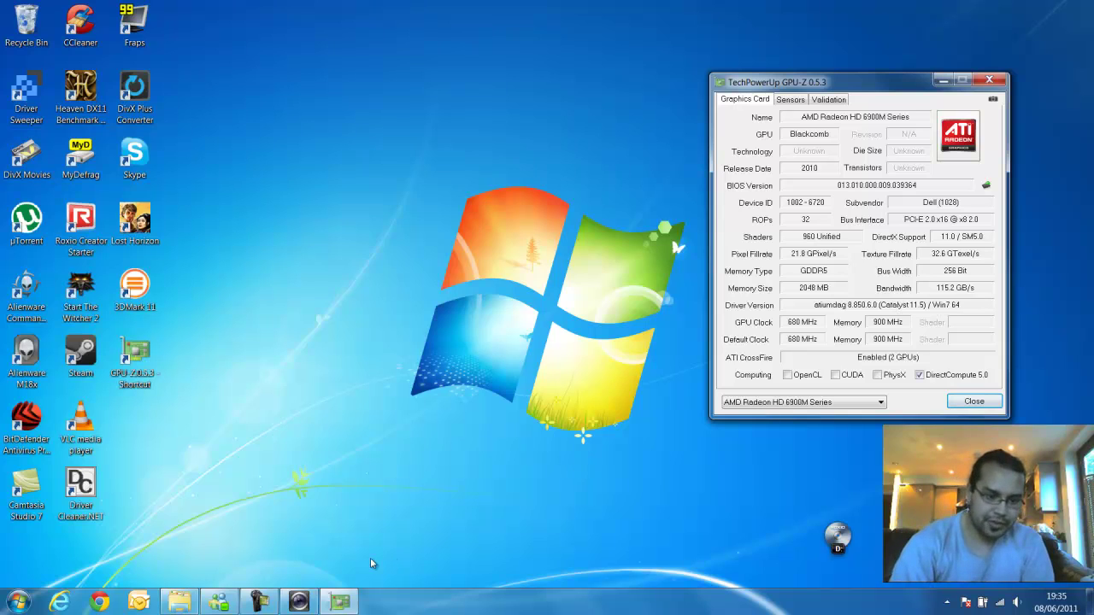
Briefly restore the Live! Central window from the taskbar, then hide it again
left_click(298, 602)
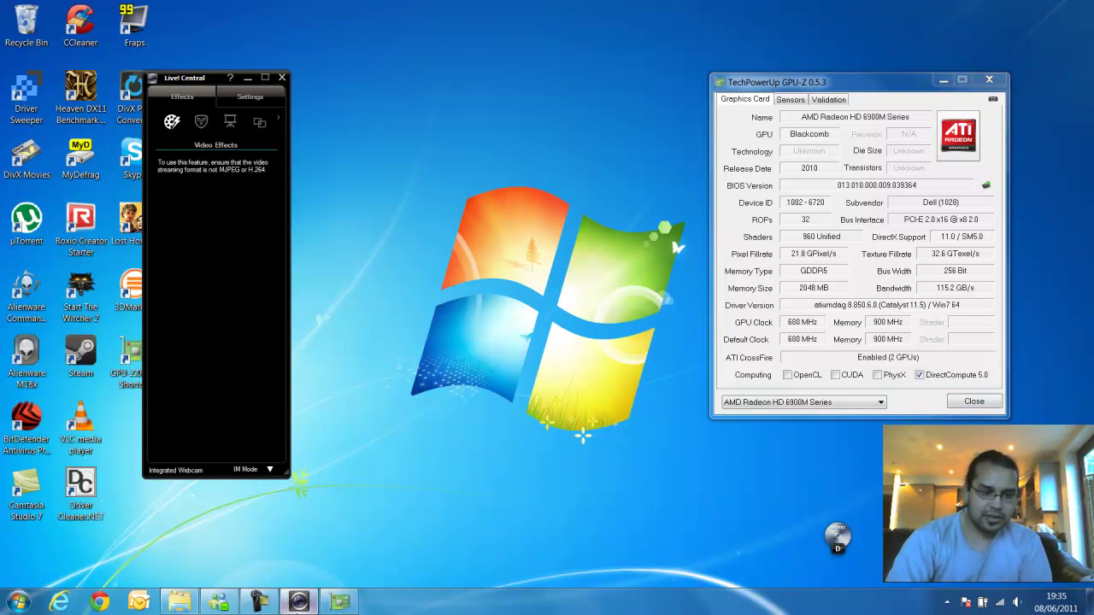
left_click(299, 601)
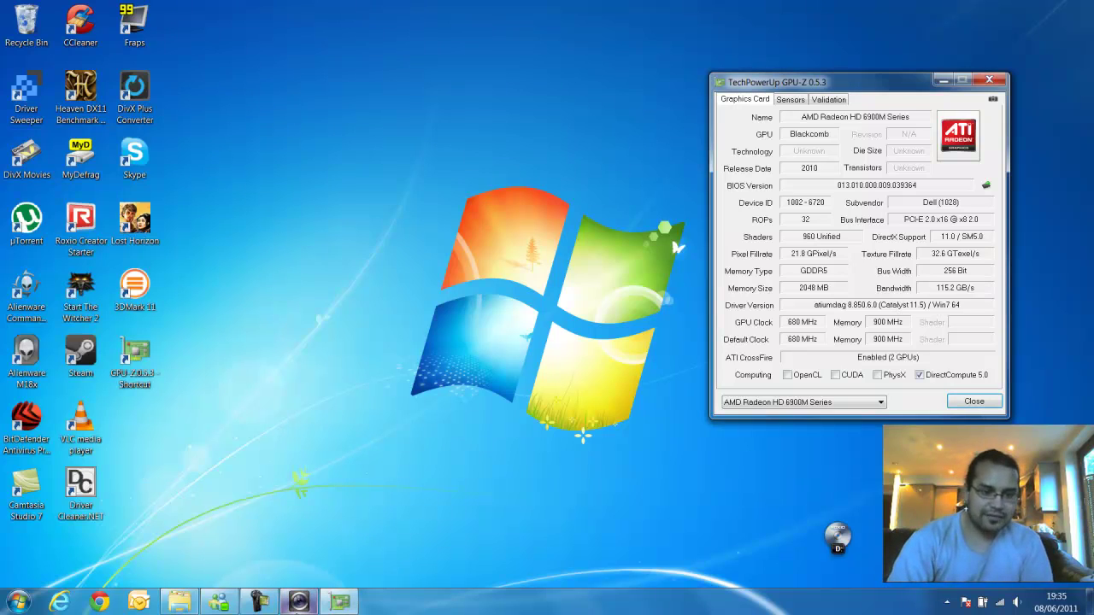
Open Sapphire TRIXX and view its Info, Overclocking, Fan Control and Settings pages
left_click(953, 605)
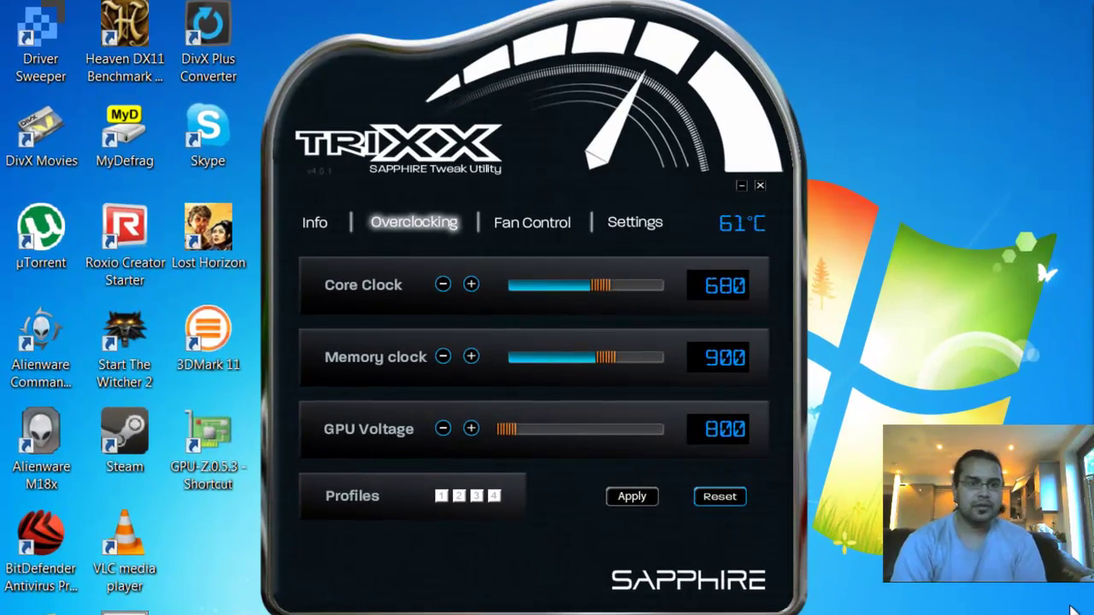
left_click(315, 223)
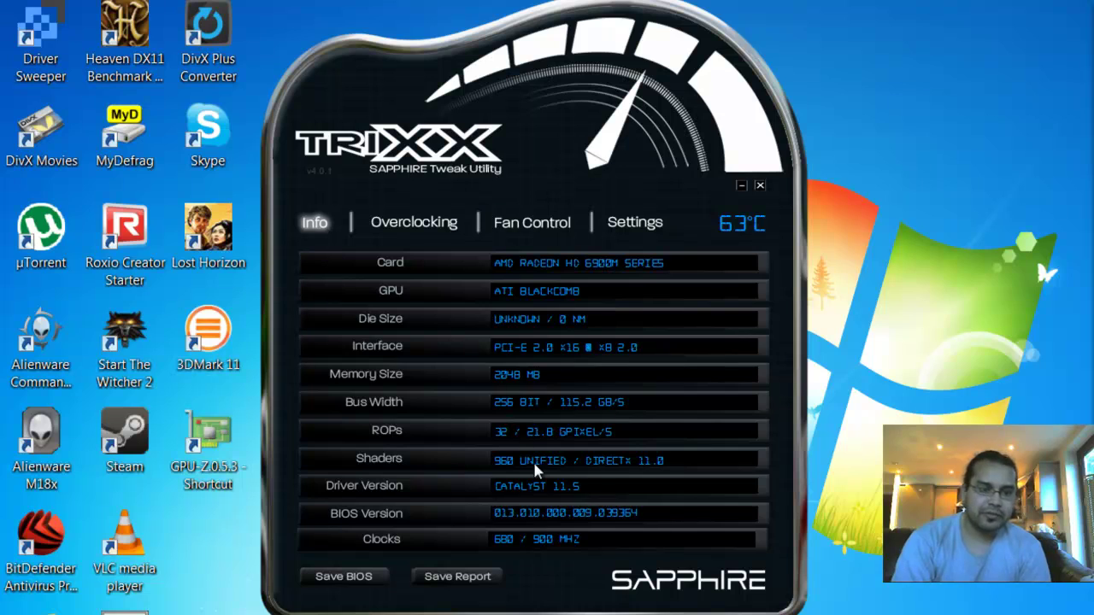
left_click(418, 238)
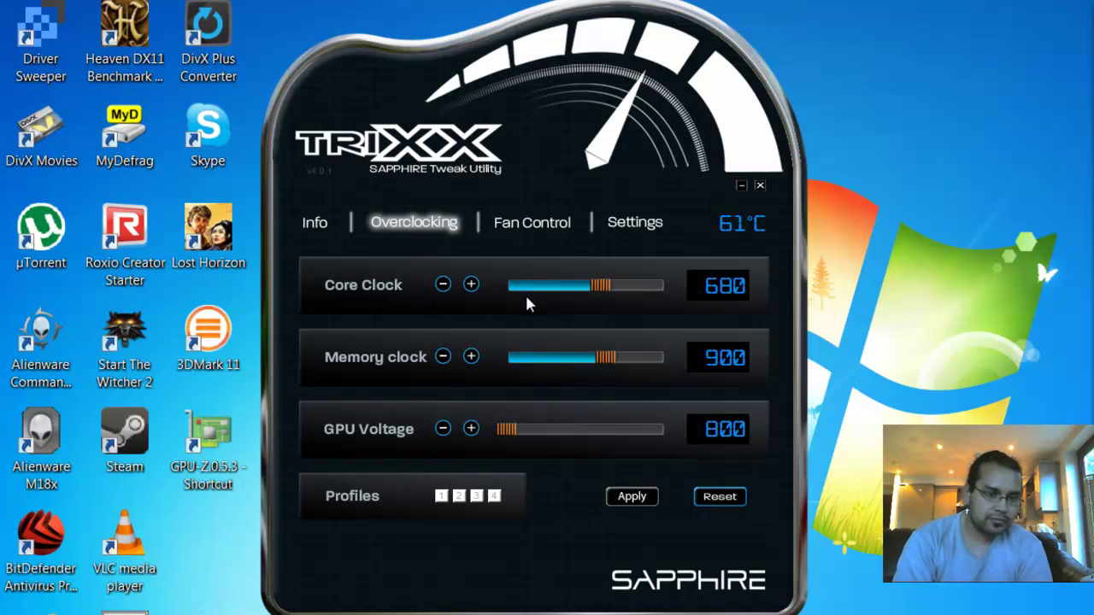
left_click(542, 230)
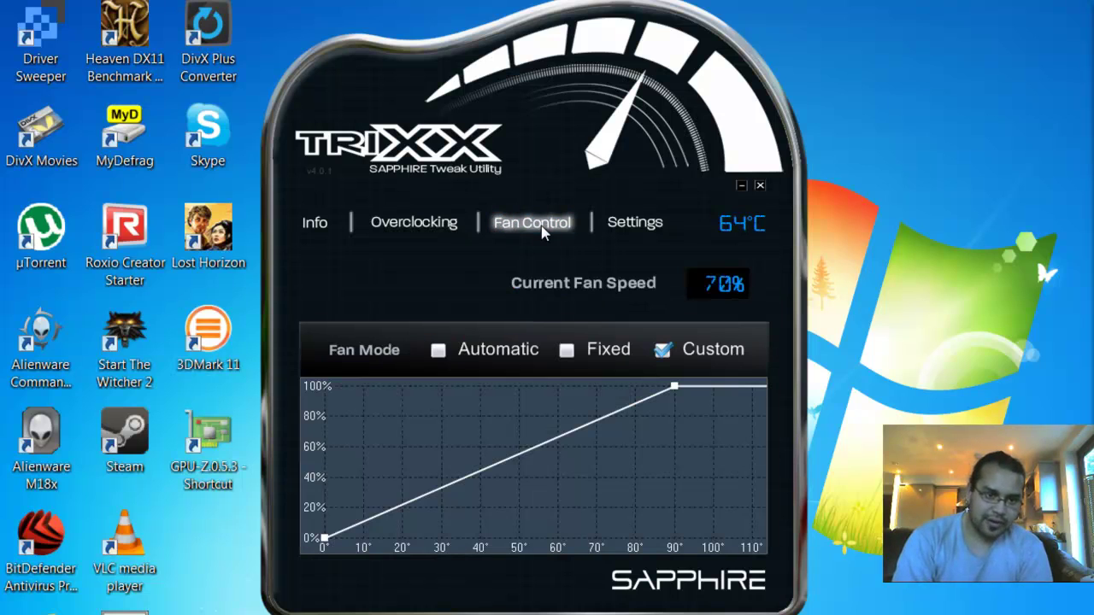
left_click(633, 231)
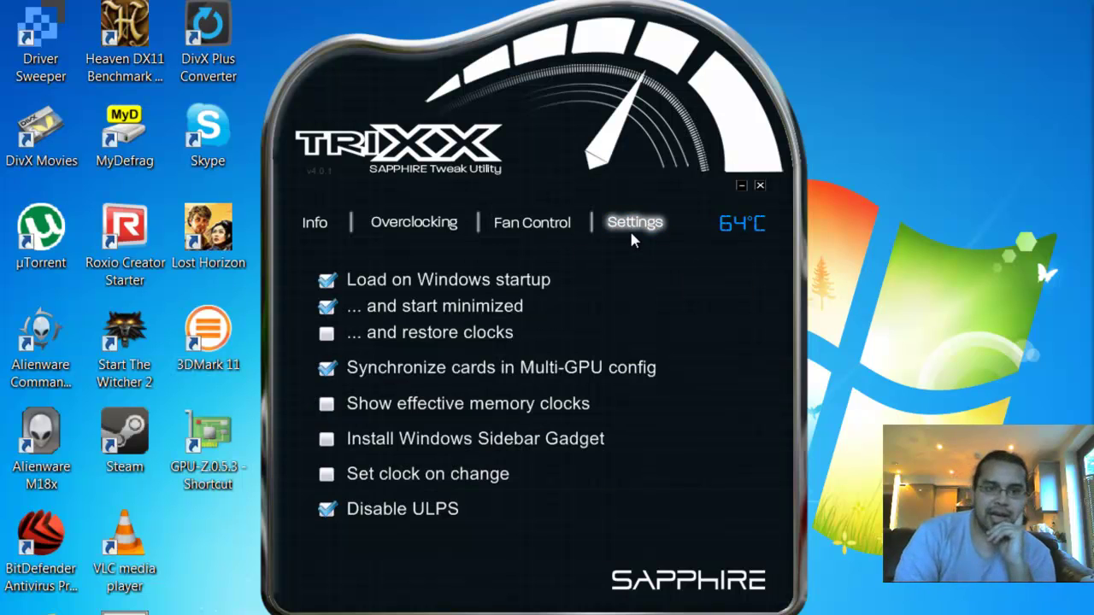
left_click(311, 225)
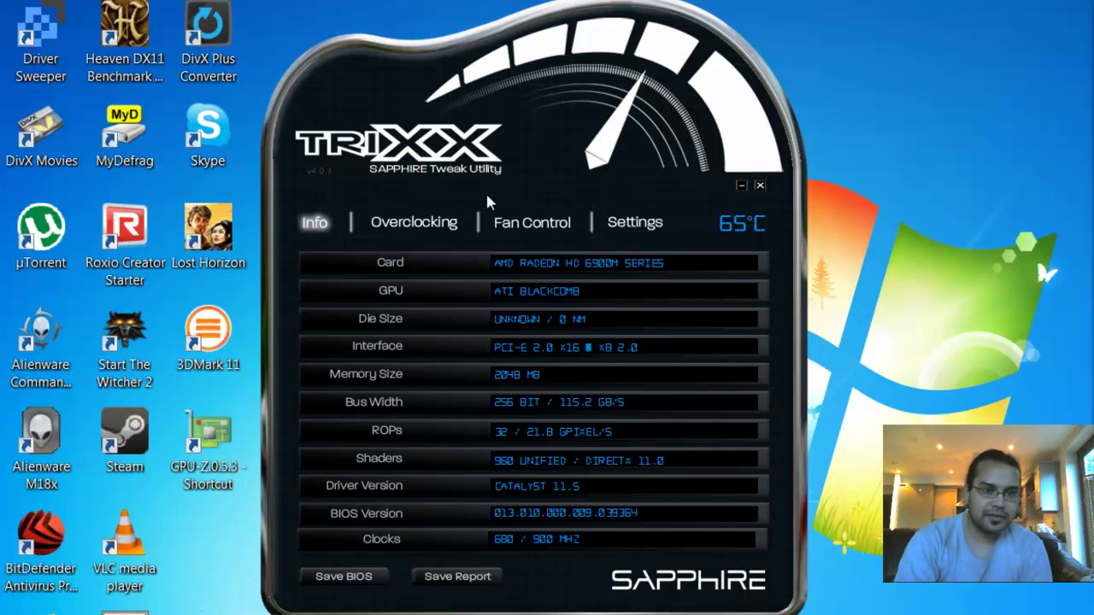
left_click(612, 224)
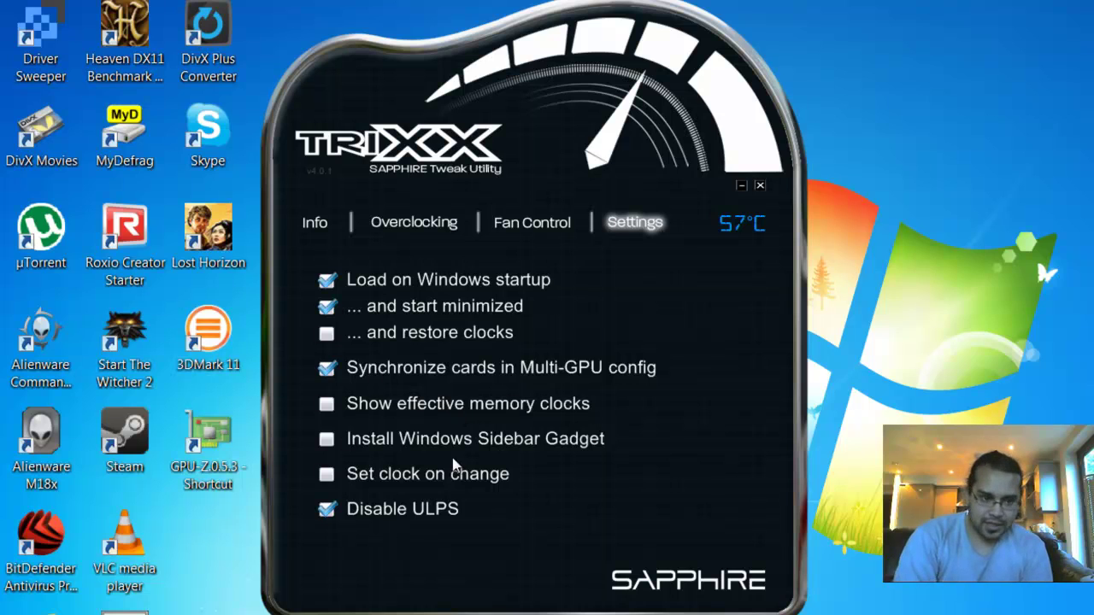
Show TRIXX's Fan Control page with the Custom curve reaching 100% fan speed at 90°C
left_click(505, 243)
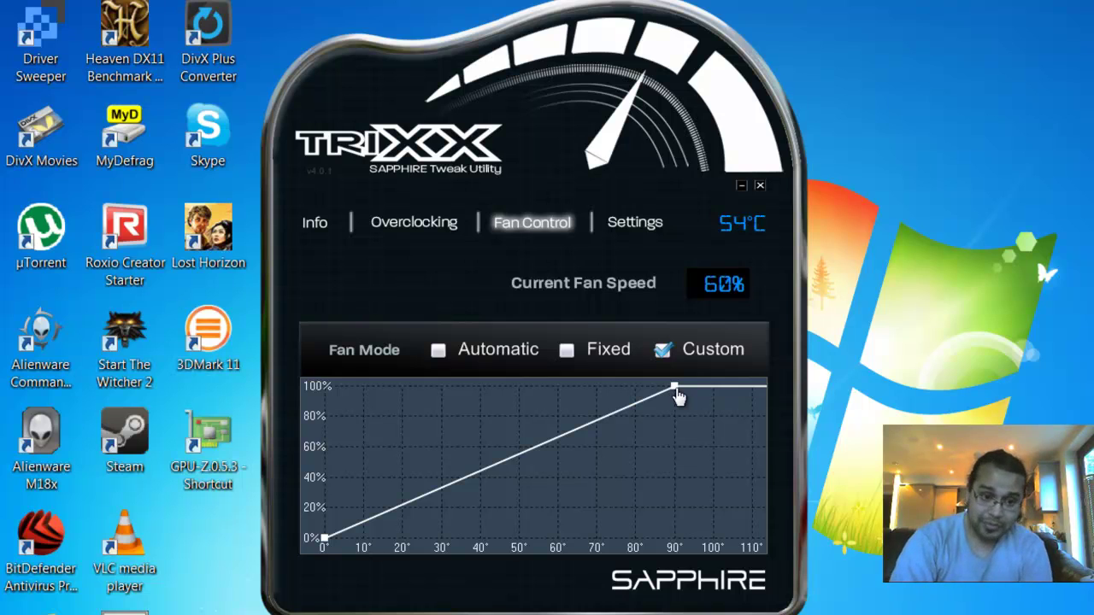
On the Overclocking page, load Profile 3 to set 850 MHz core and 1050 MHz memory
left_click(413, 224)
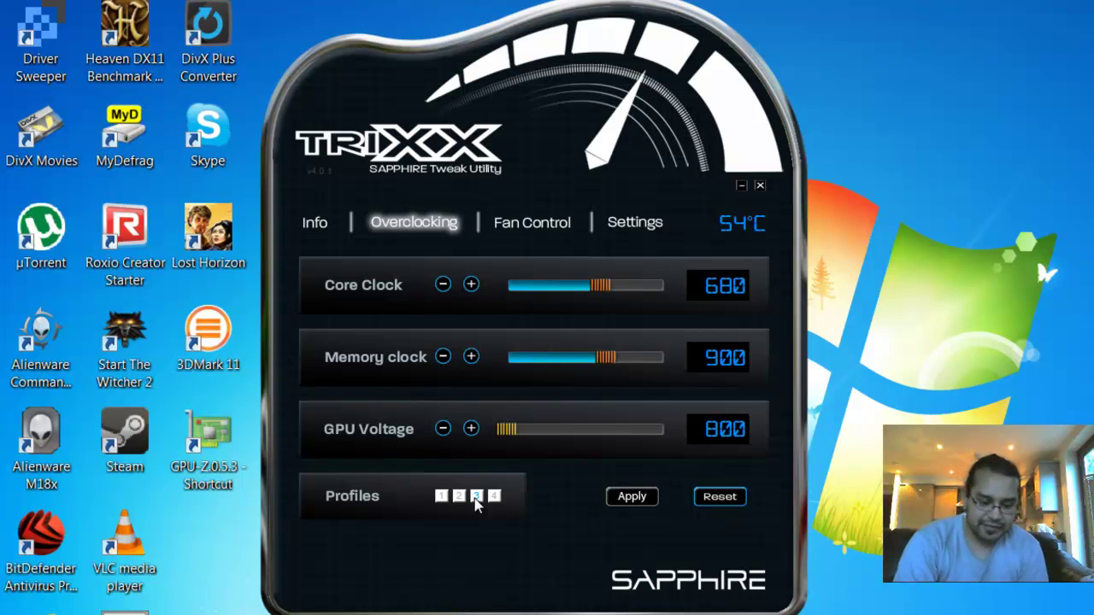
left_click(476, 500)
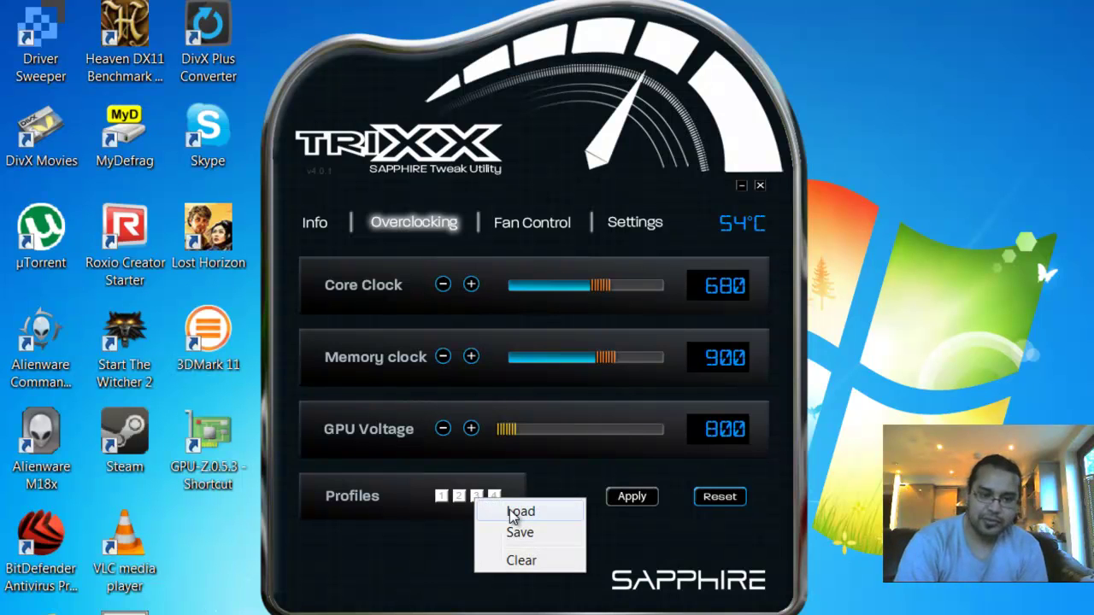
left_click(512, 513)
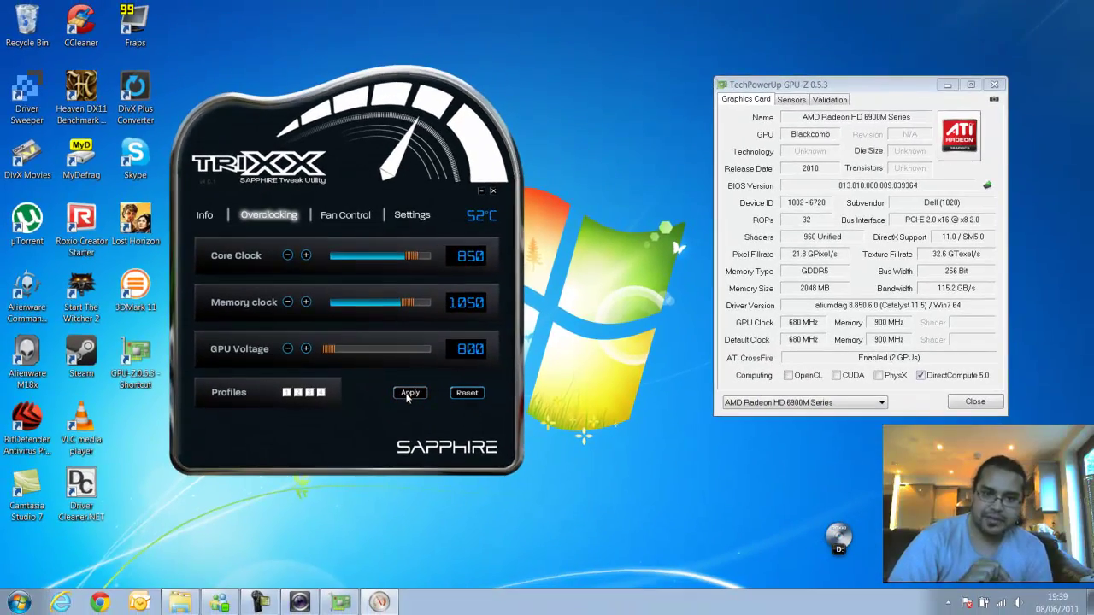
Apply the 850/1050 MHz overclock in TRIXX and bring GPU-Z forward to verify it
left_click(407, 393)
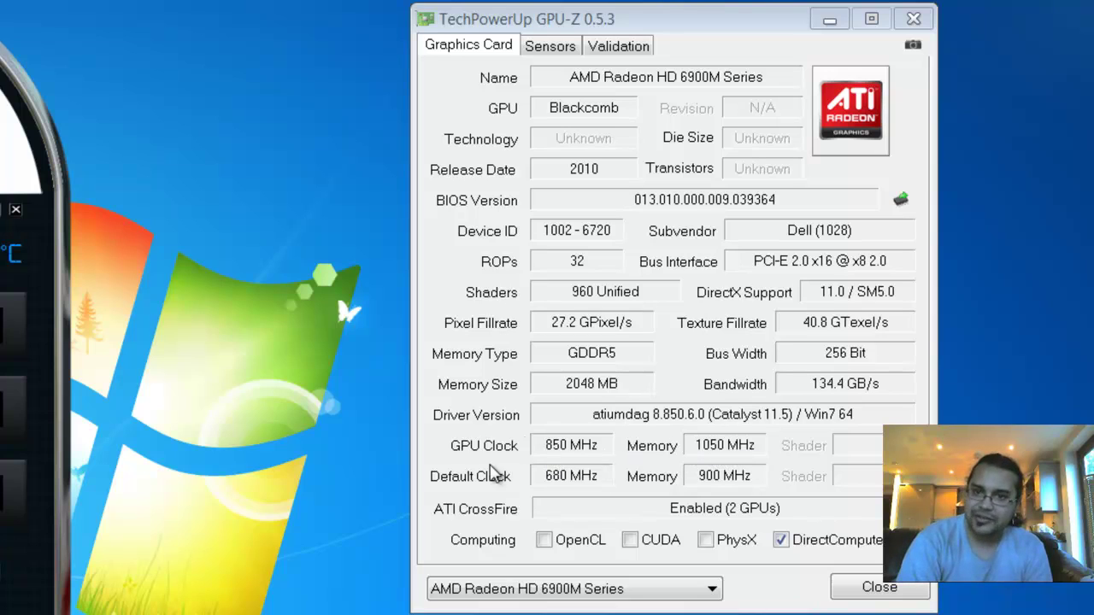
left_click(495, 209)
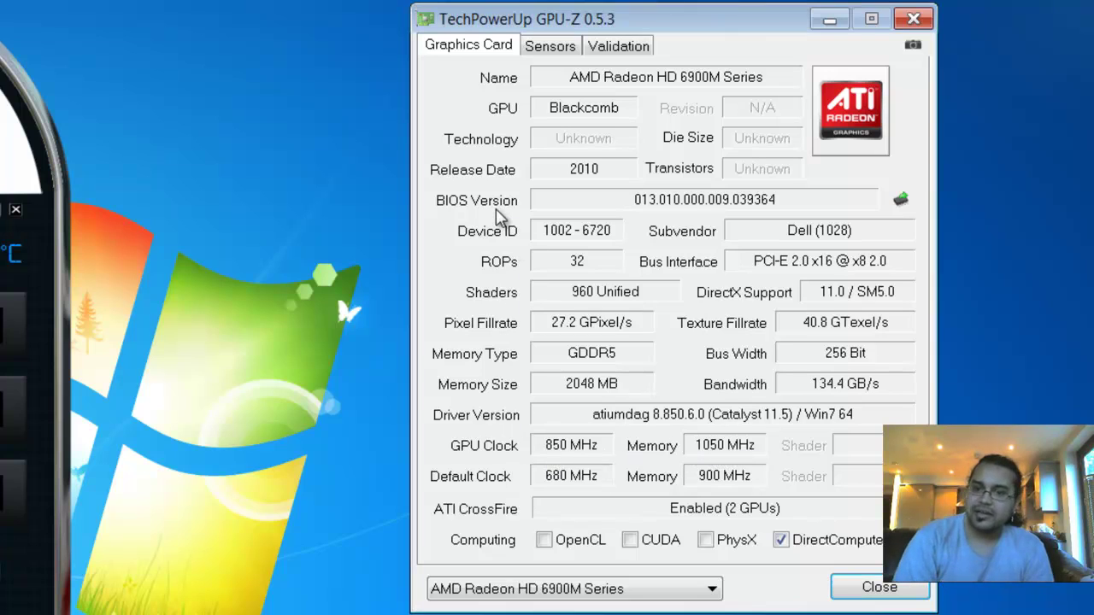